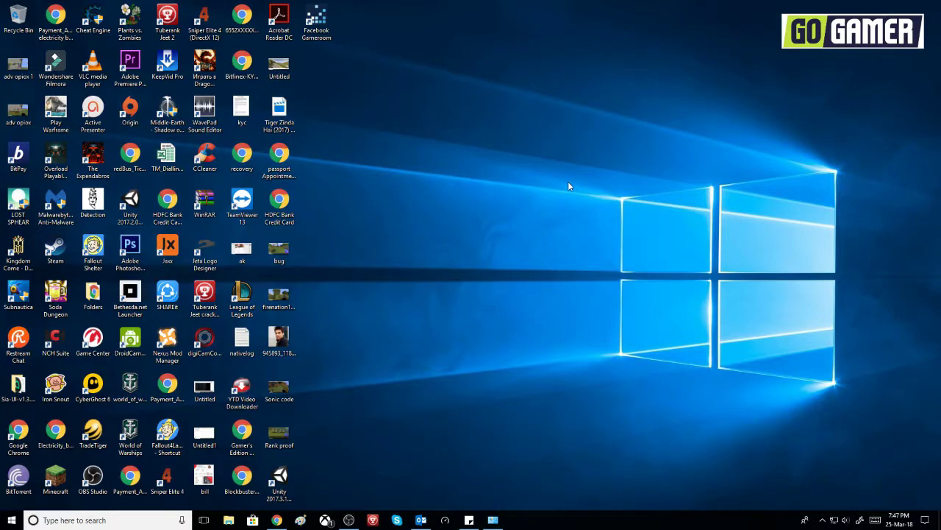
right_click(568, 182)
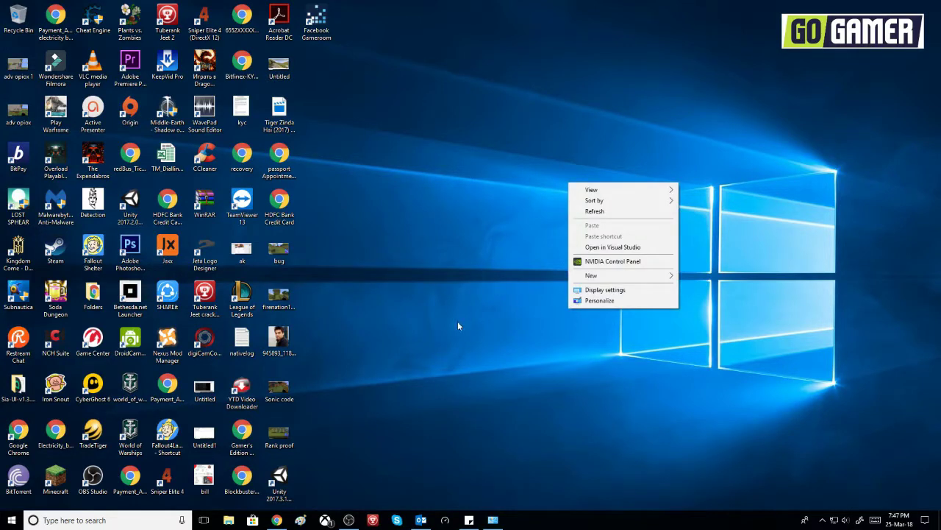
click(384, 273)
key(super+e)
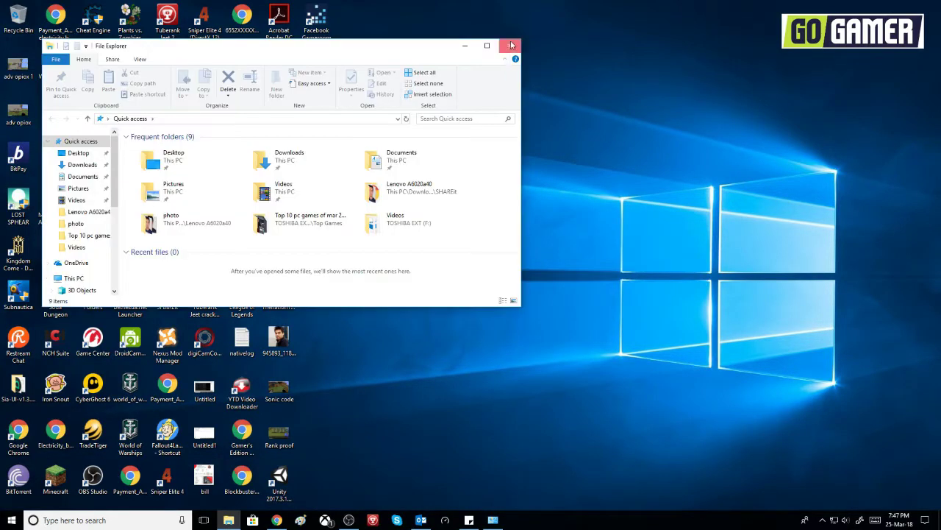
click(520, 42)
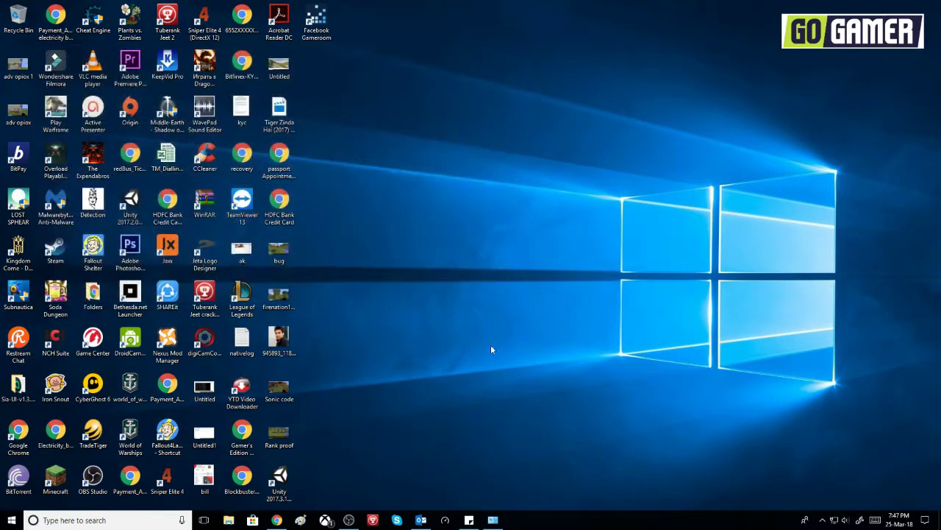
- Open the system properties of This PC from a File Explorer window and launch Device Manager
click(229, 520)
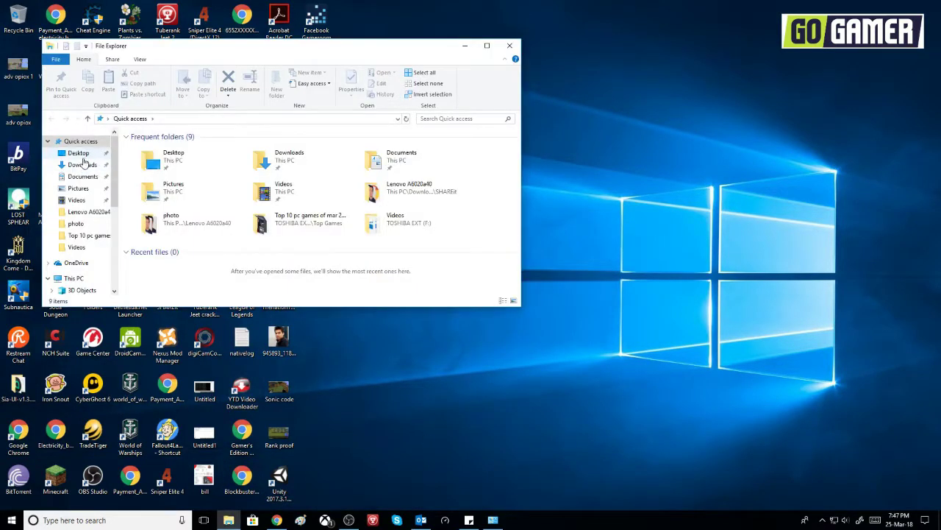
right_click(71, 281)
click(107, 409)
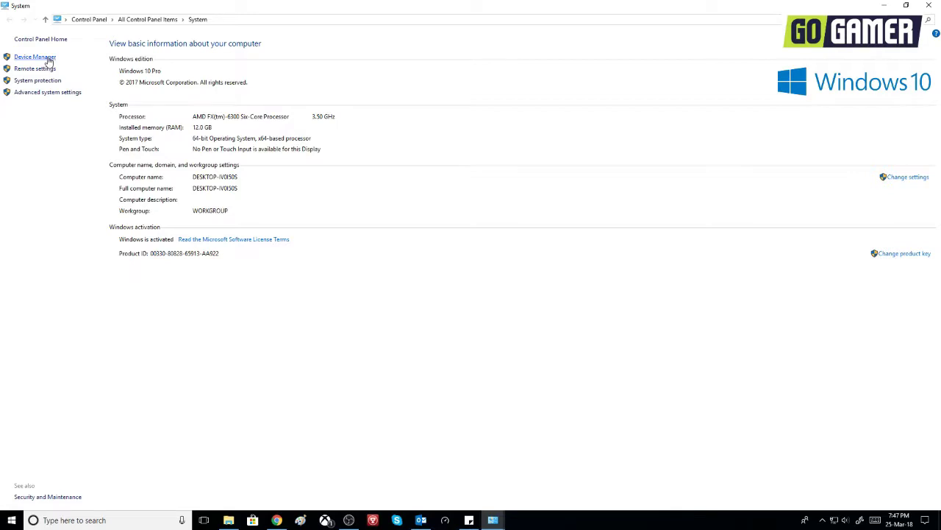
click(48, 59)
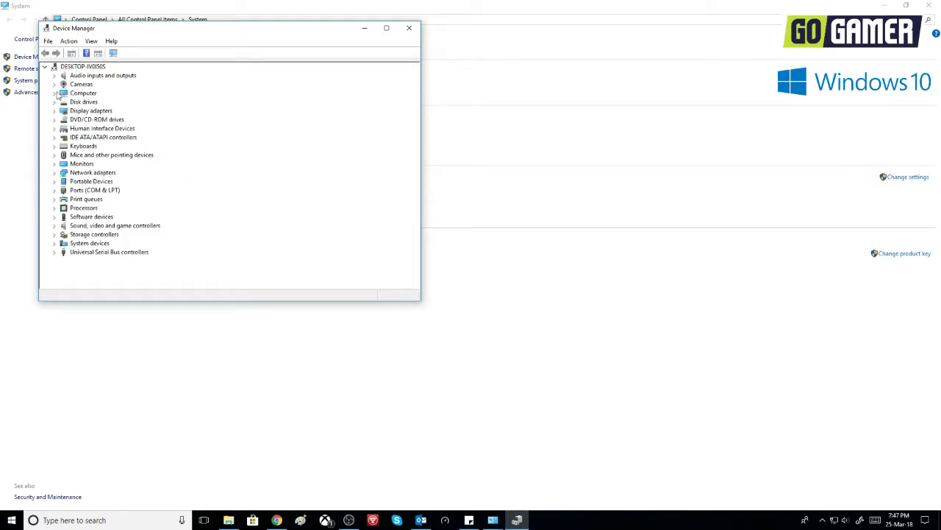
- Check the graphics cards listed under Display adapters, close Device Manager and return to the desktop
click(54, 110)
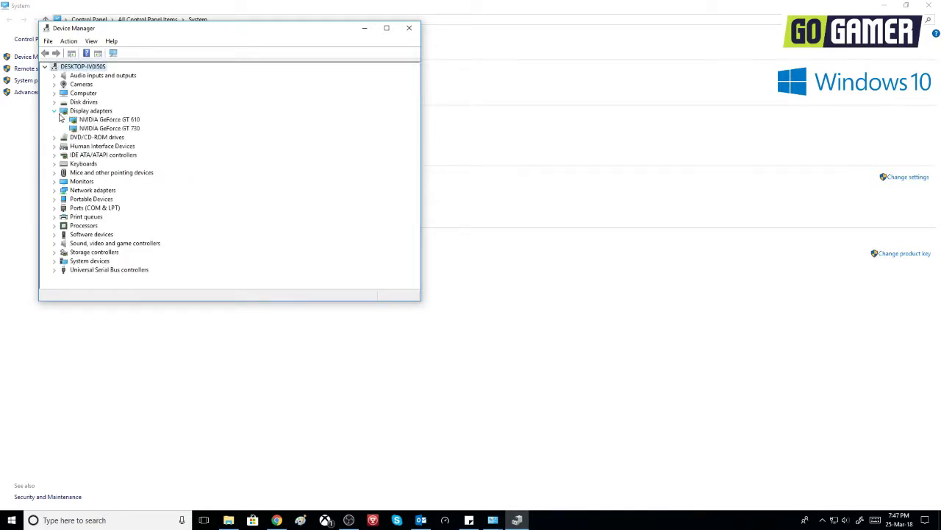
click(133, 120)
click(130, 129)
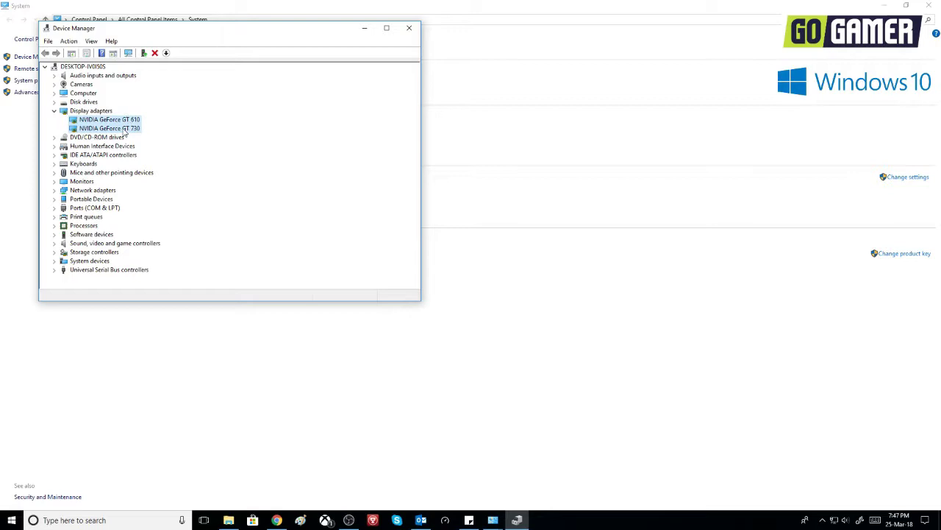
click(126, 120)
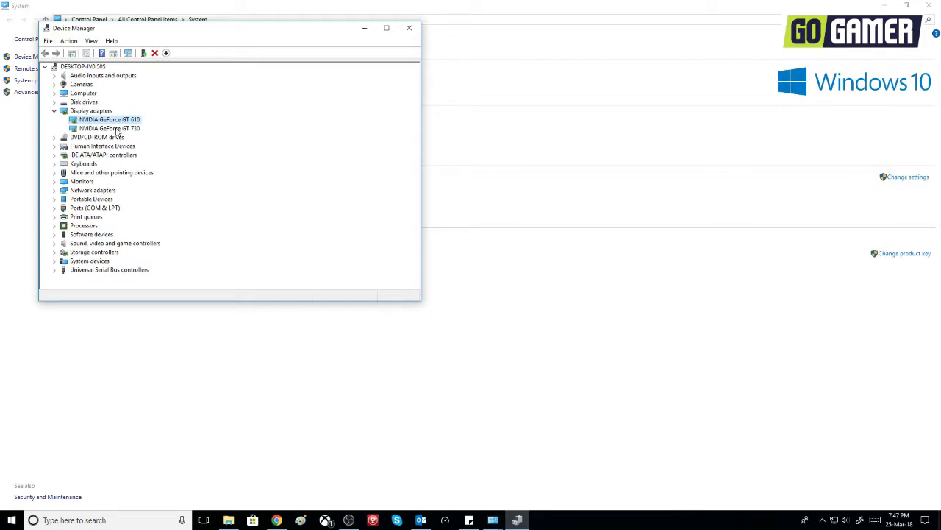
click(118, 129)
click(409, 28)
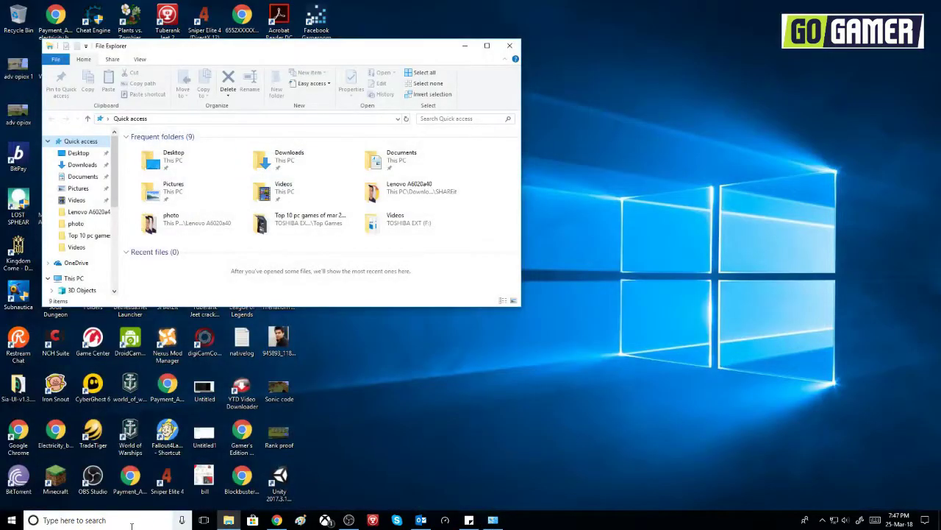
key(super+d)
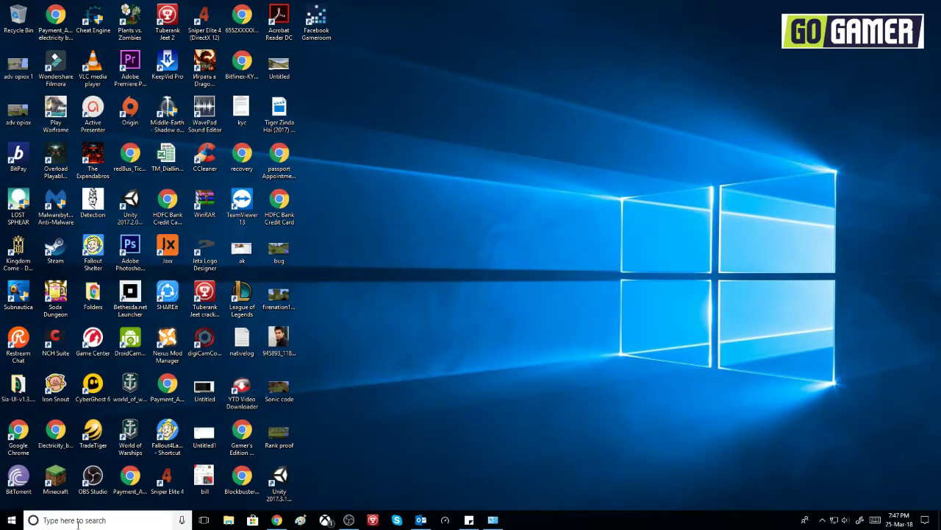
- Open Control Panel in a maximized window and make sure the High performance plan is selected in Power Options
click(83, 520)
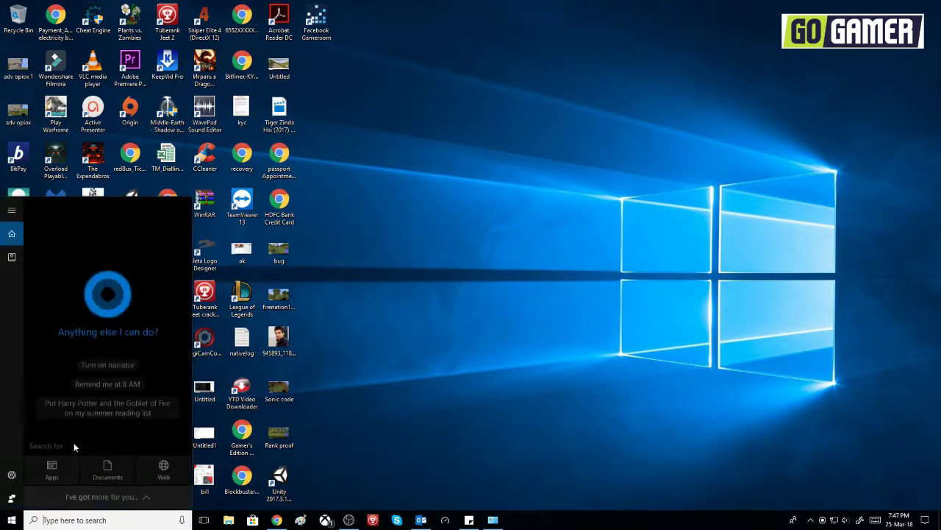
text(control panel)
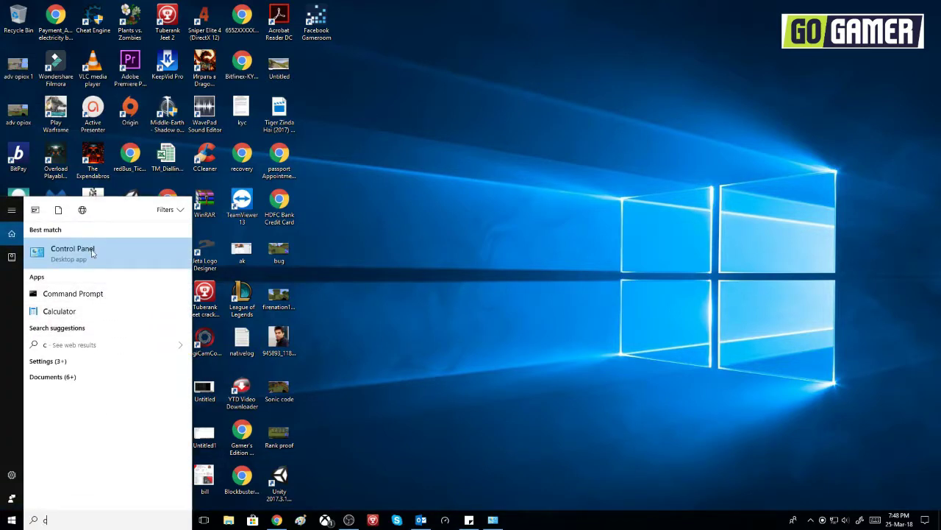
key(Return)
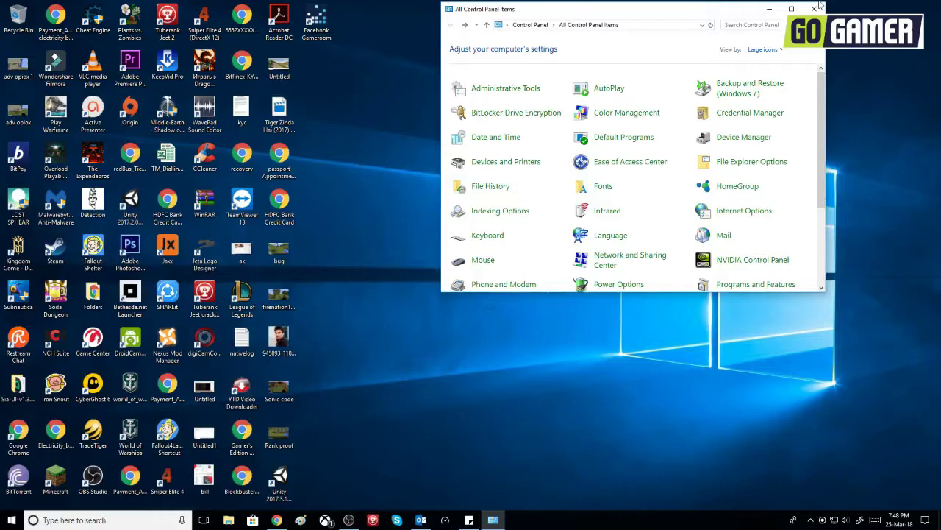
click(791, 9)
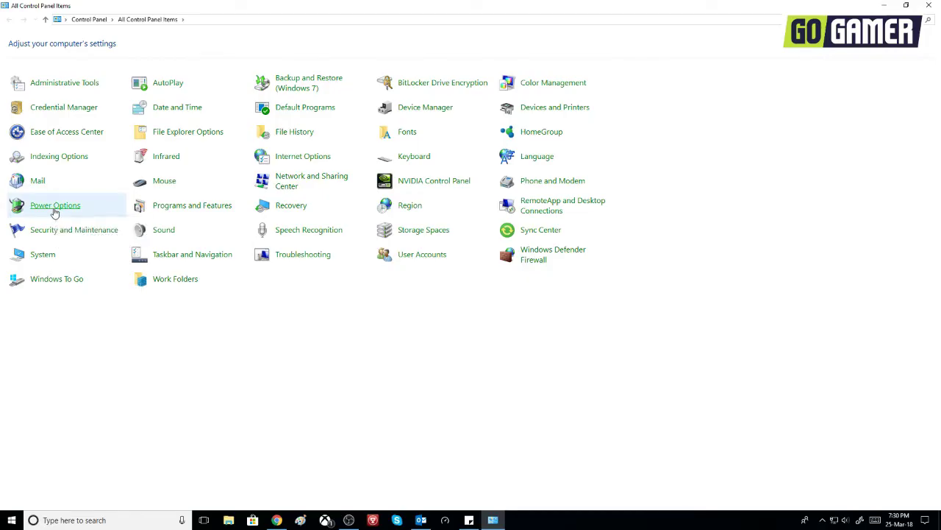
click(55, 205)
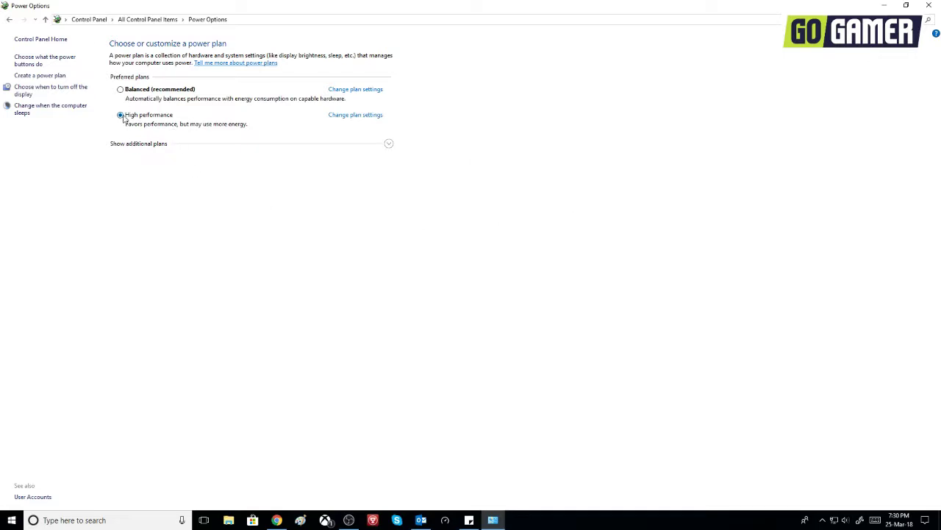
click(10, 20)
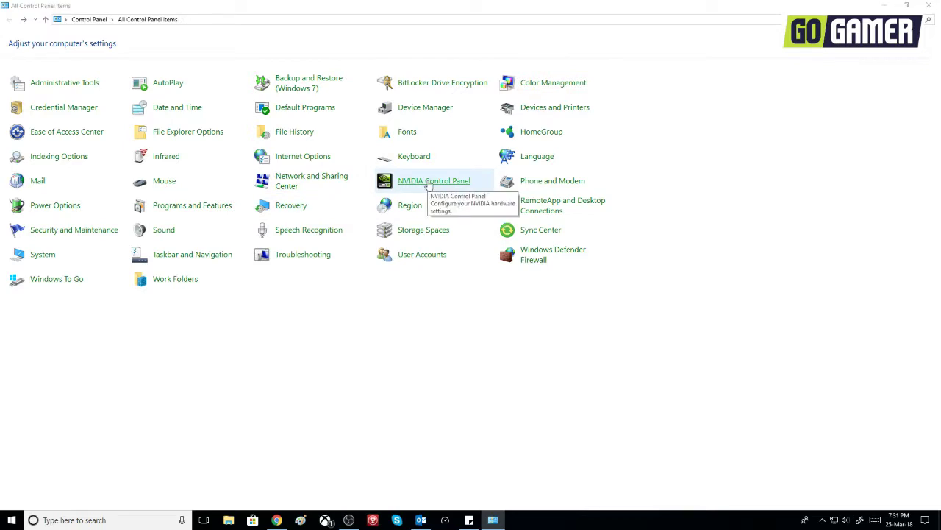
- Open NVIDIA Control Panel, try the image preference at Performance, and set it back to Quality
click(428, 181)
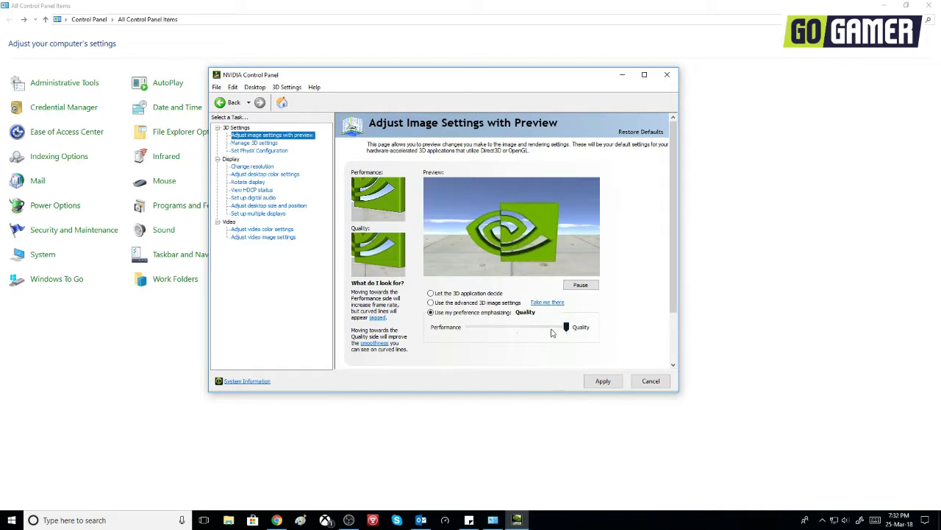
drag(565, 326, 468, 326)
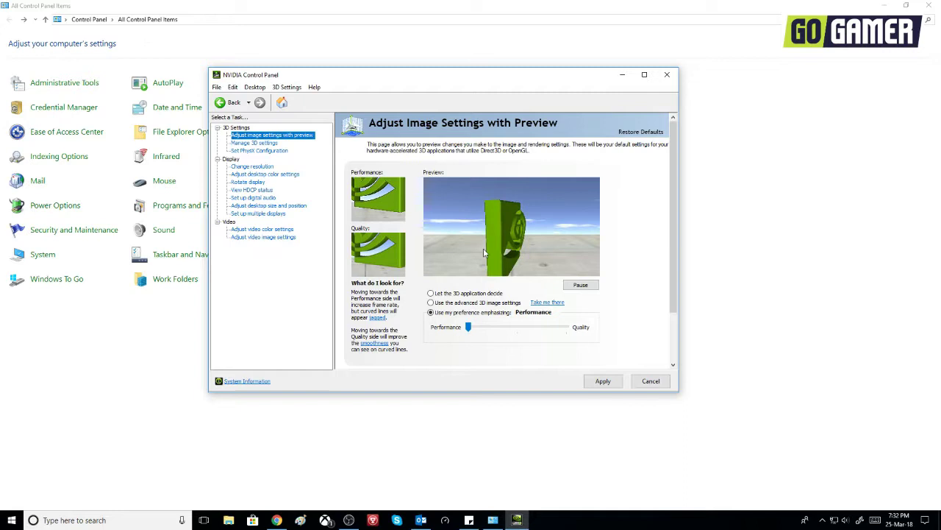
drag(468, 326, 565, 326)
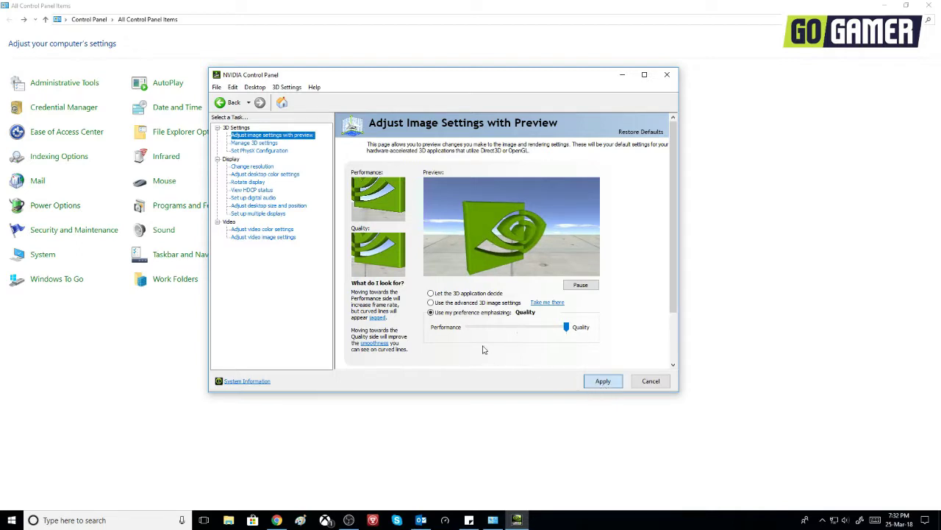
- In the global 3D settings, set Power management mode to Prefer maximum performance
click(254, 142)
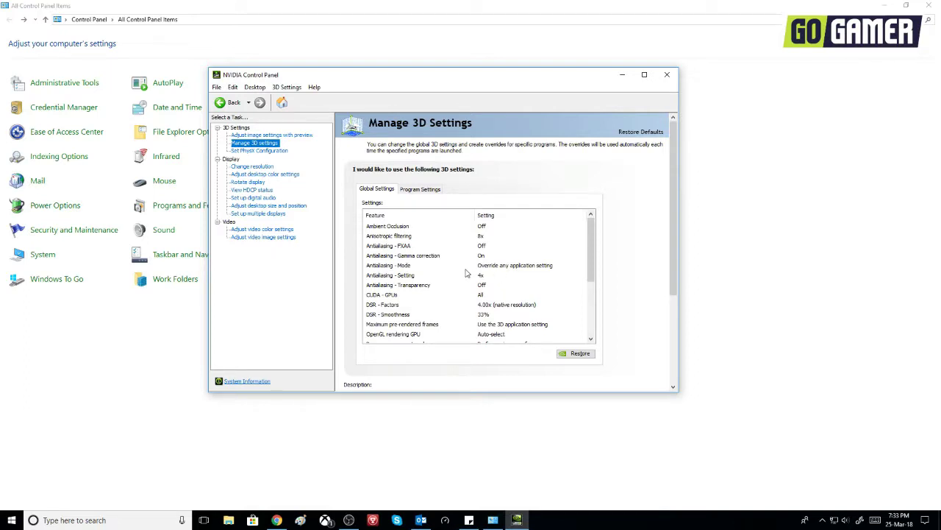
scroll(466, 272, down, 2)
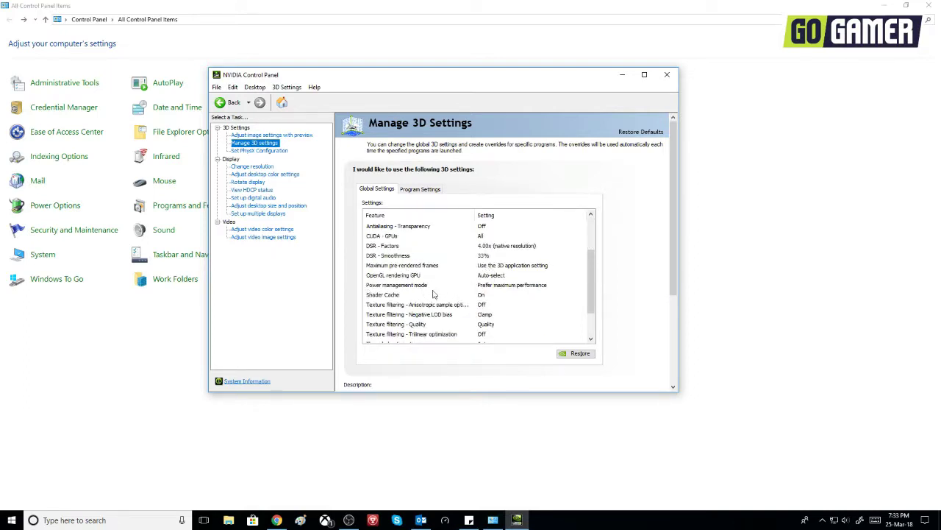
click(497, 289)
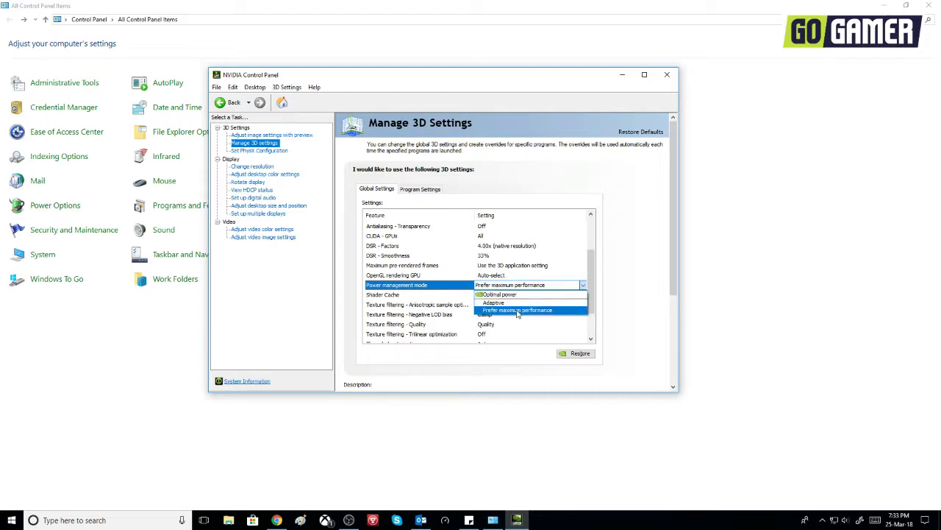
click(518, 311)
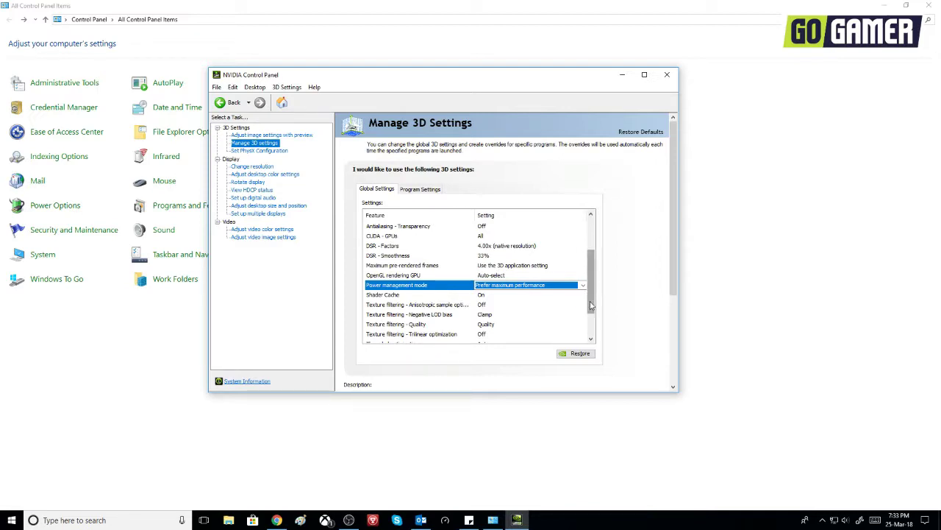
- Set Texture filtering - Quality to High quality, apply the global 3D settings and close NVIDIA Control Panel
scroll(489, 288, down, 2)
click(490, 285)
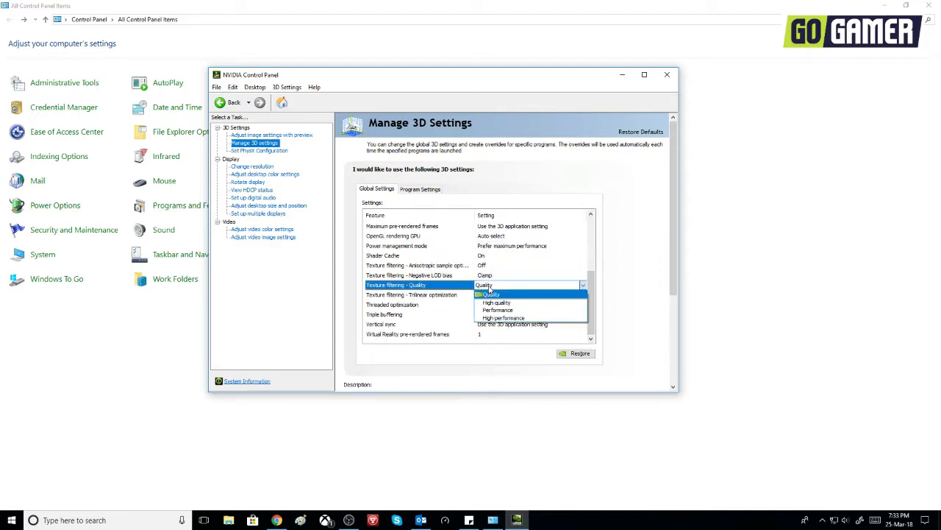
click(523, 304)
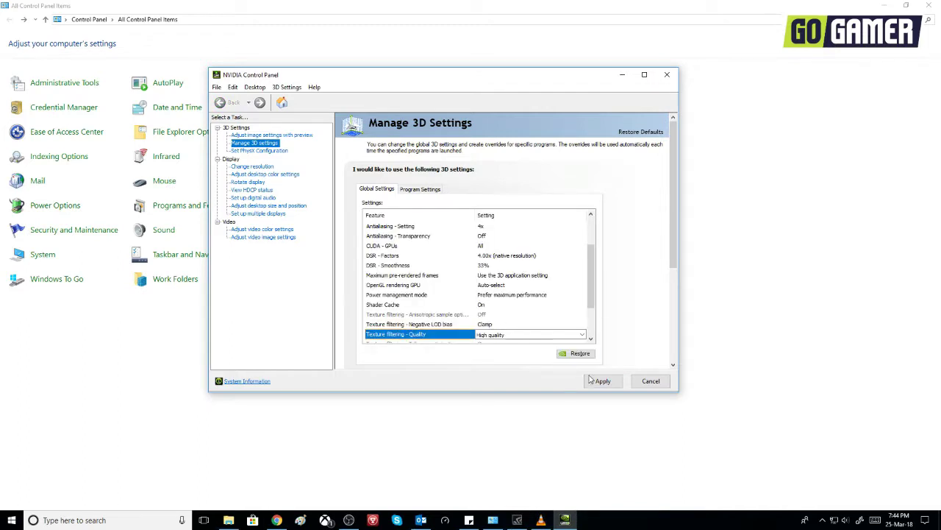
scroll(538, 319, down, 2)
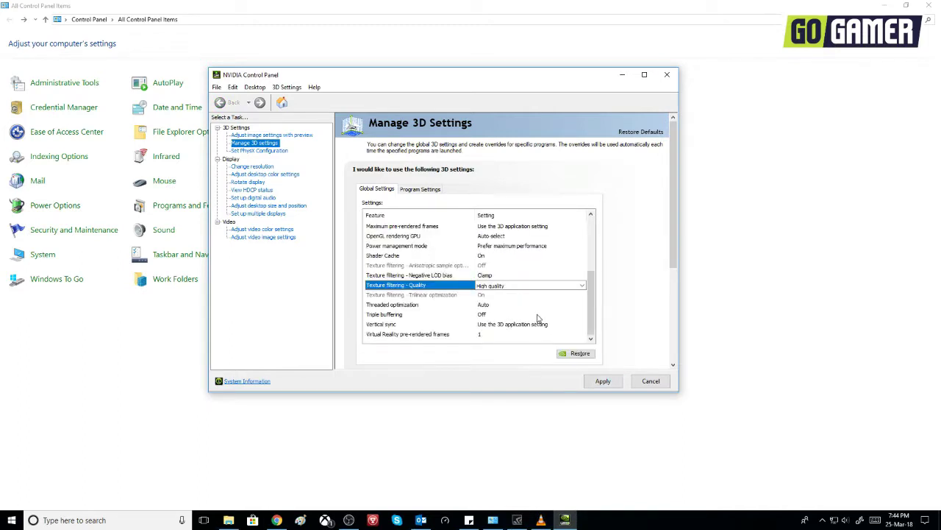
click(603, 381)
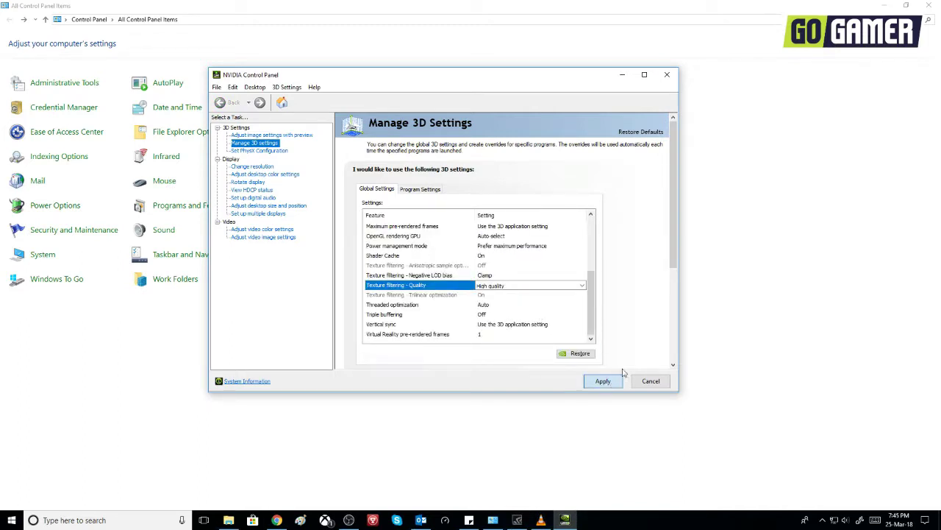
click(667, 77)
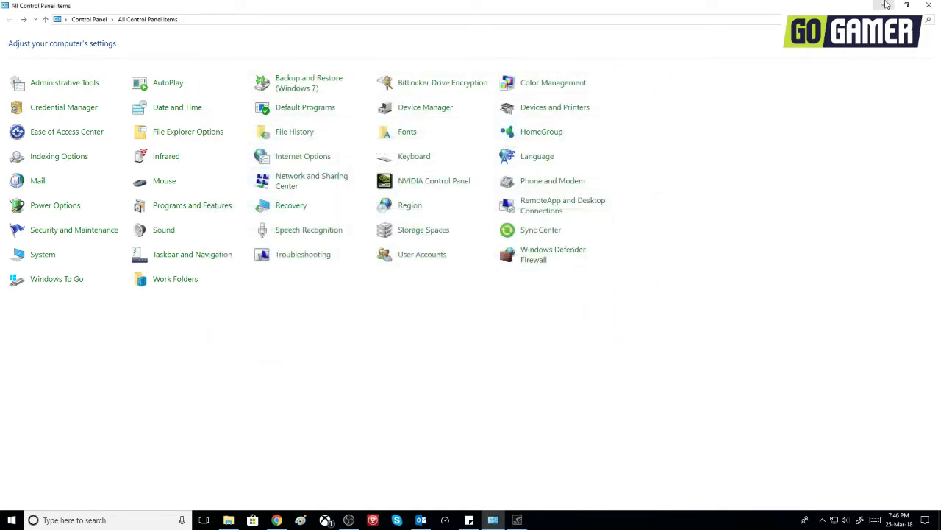